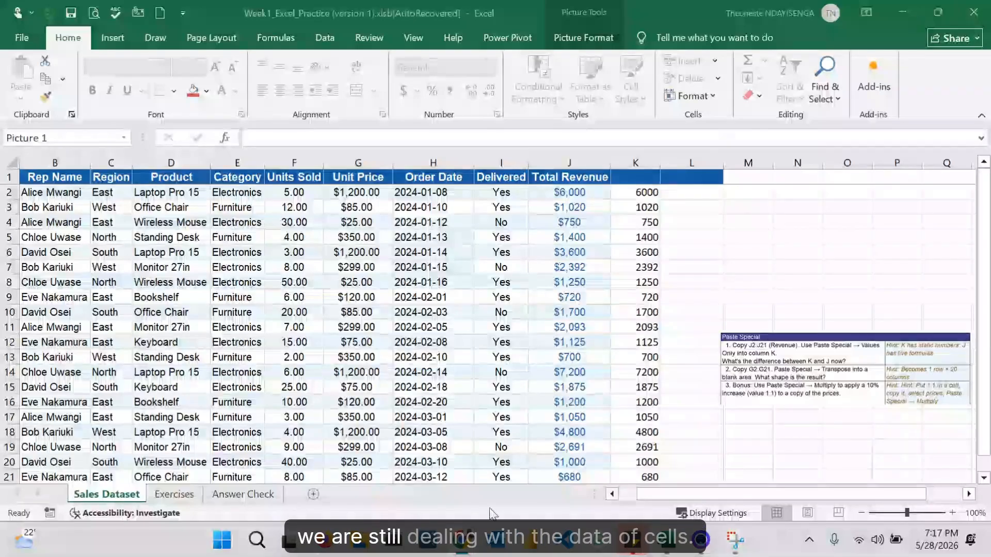
- Clear the contents of column K from K2 down to K33 on the Sales Dataset sheet
drag(639, 192, 634, 440)
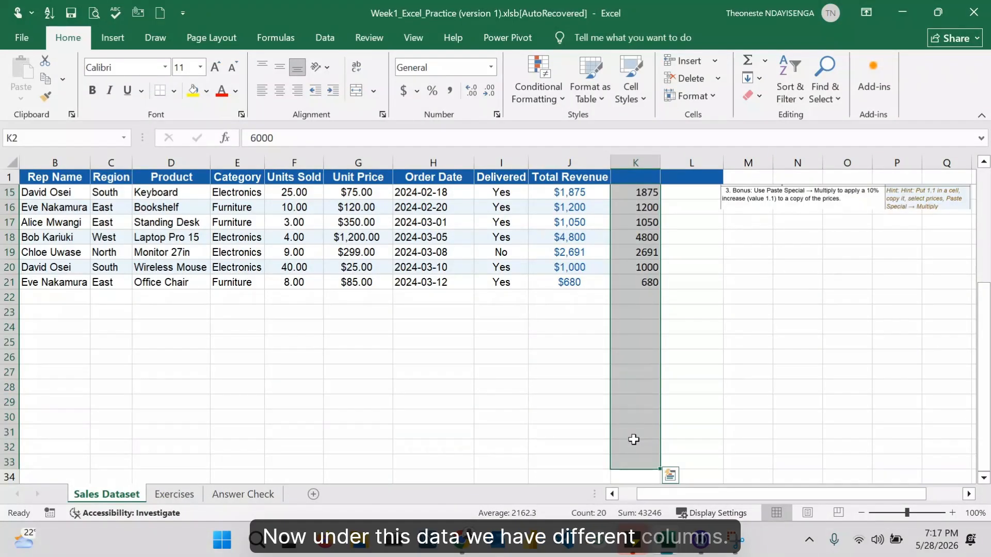
key(Delete)
scroll(659, 384, up, 4)
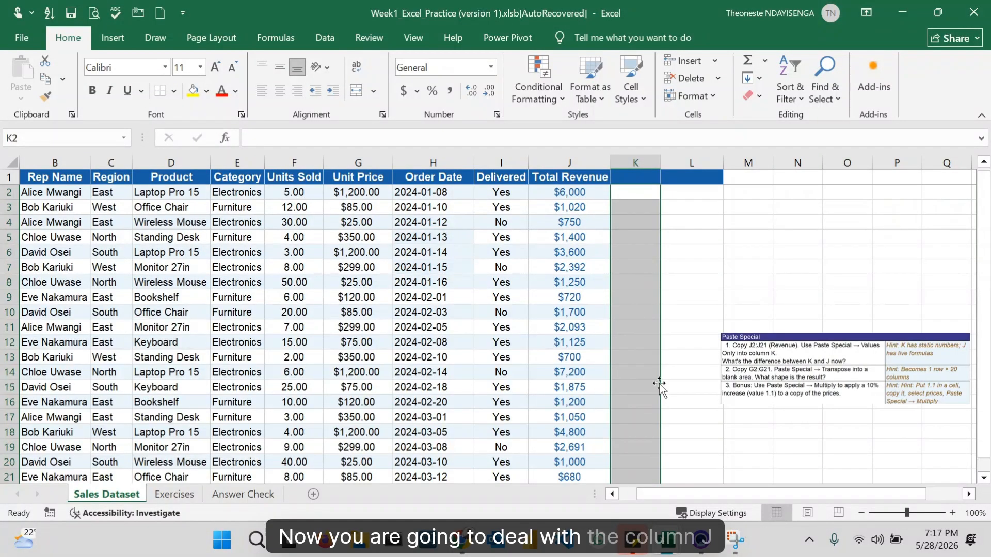
click(684, 282)
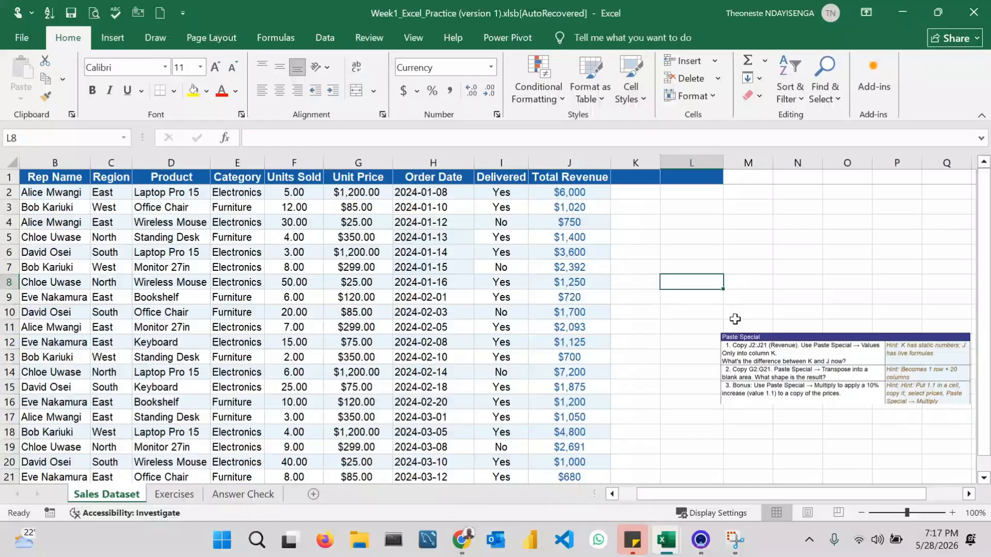
- Copy the Total Revenue cells J2:J21 and paste them as values only into column K starting at K2
click(550, 192)
key(ctrl+shift+Down)
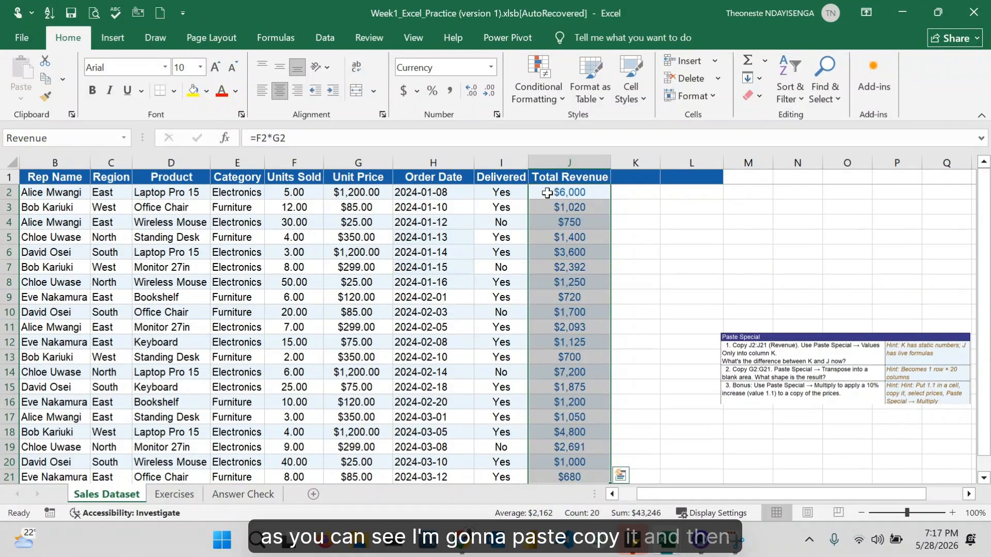
right_click(544, 221)
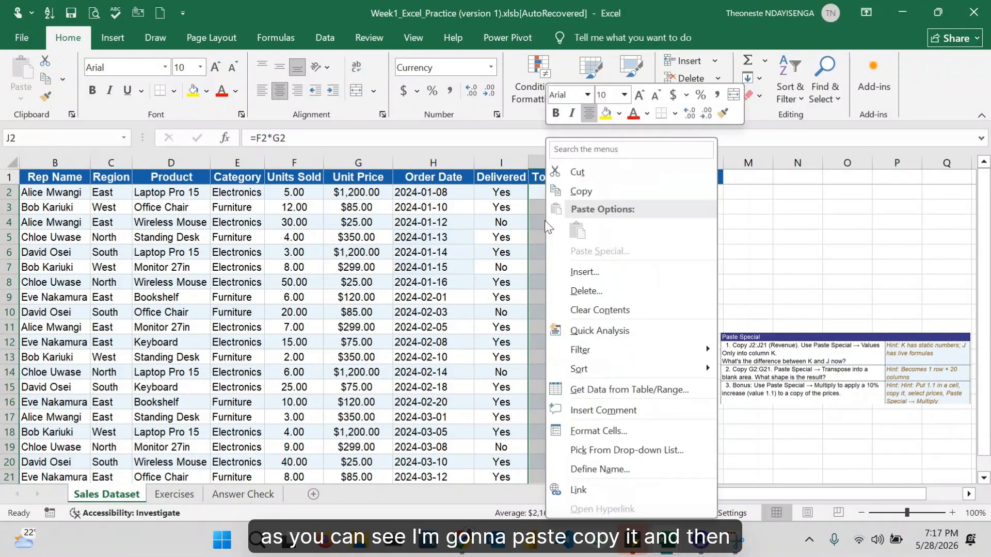
click(592, 195)
click(638, 192)
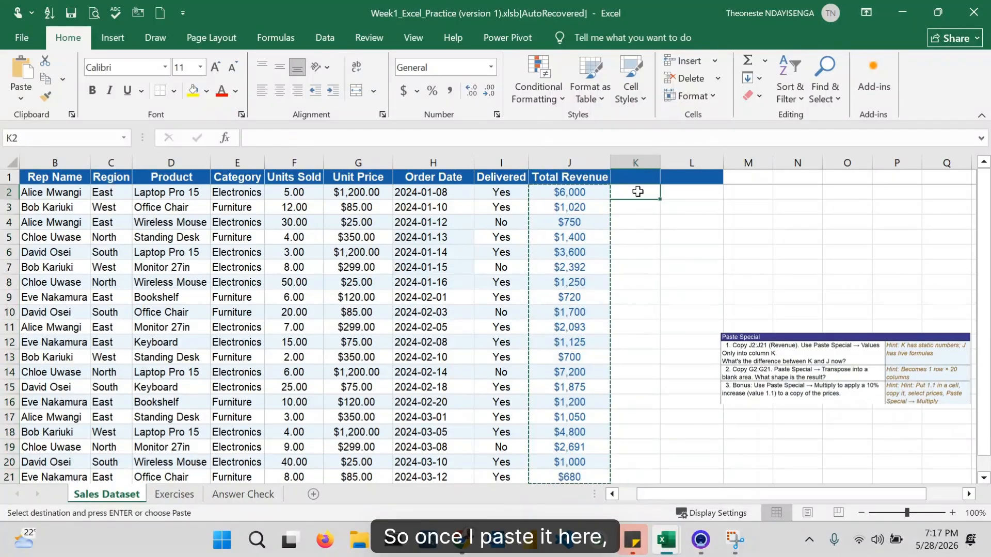
right_click(638, 191)
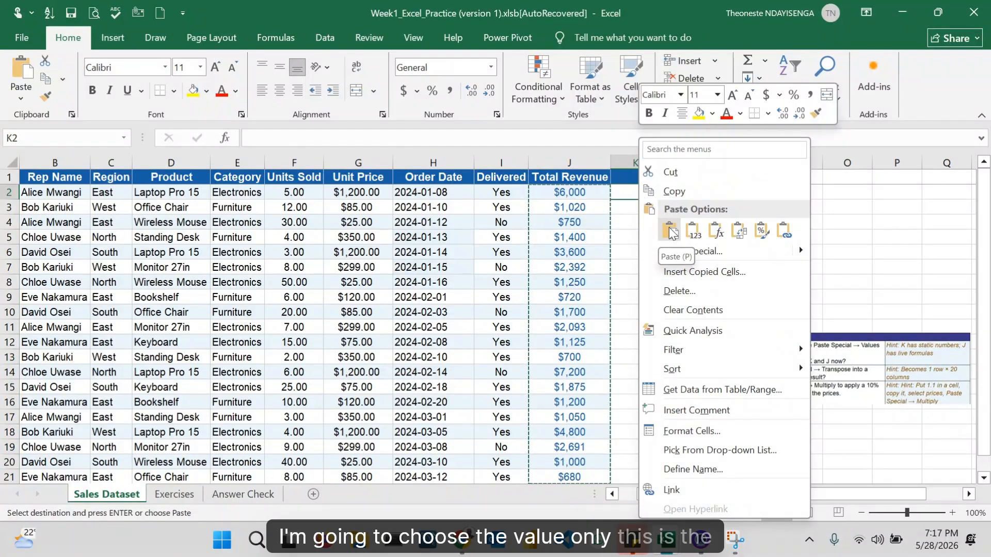
click(691, 232)
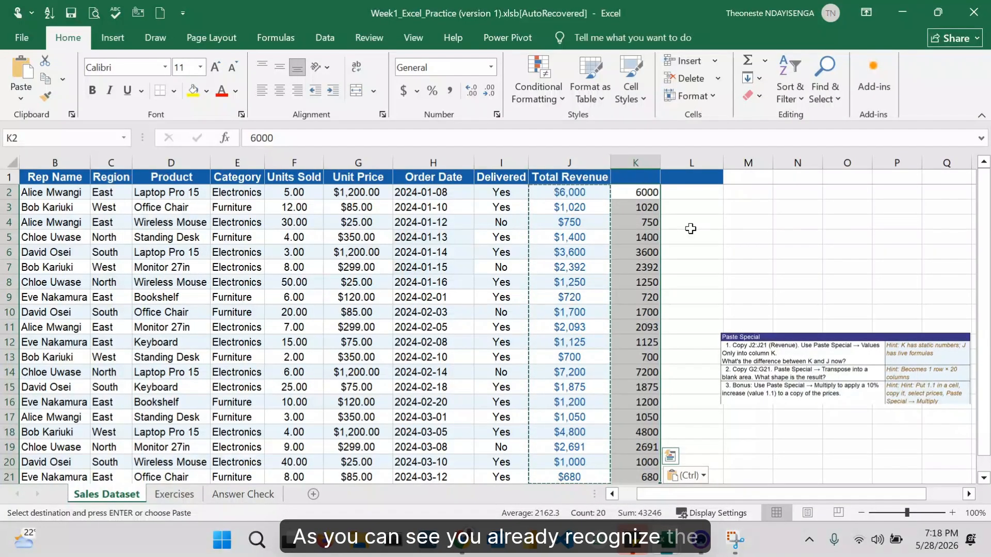
- Compare the Total Revenue column with the pasted values in column K, and shift the Paste Special exercise picture slightly left
click(729, 221)
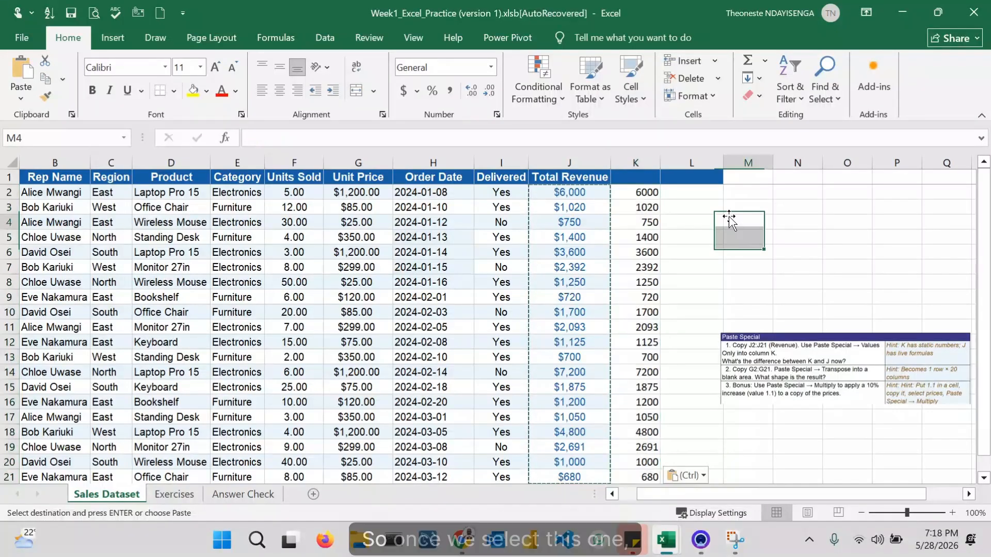
click(569, 193)
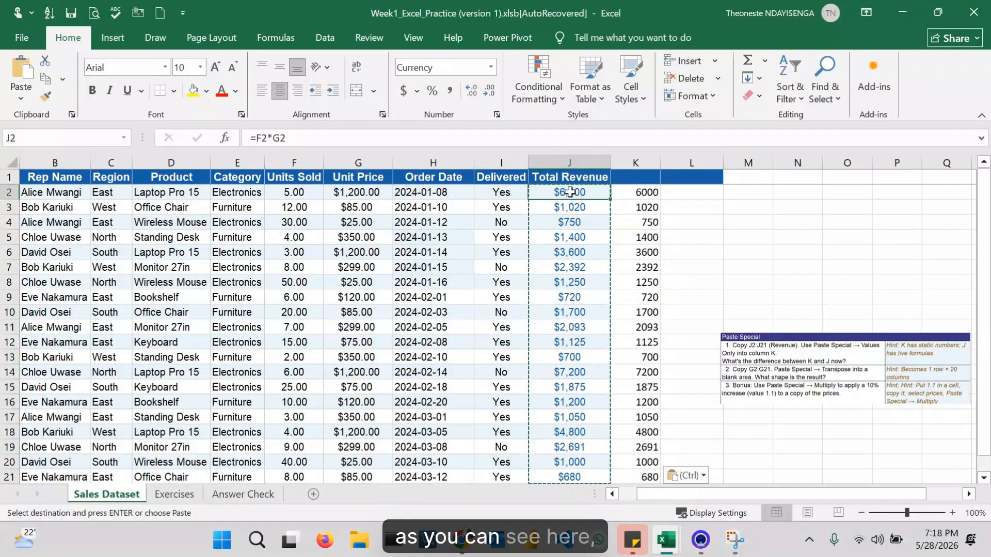
key(ctrl+shift+Down)
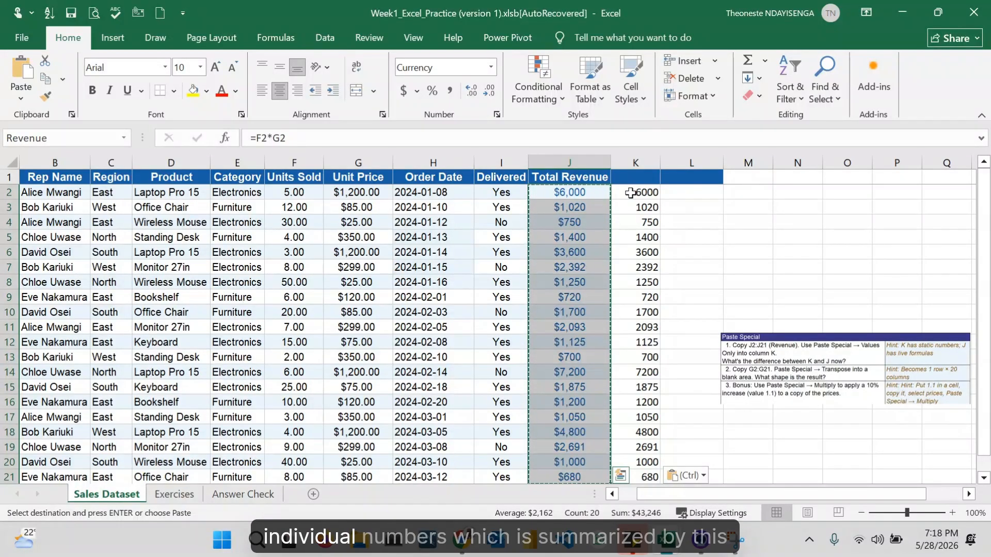
click(631, 193)
key(ctrl+shift+Down)
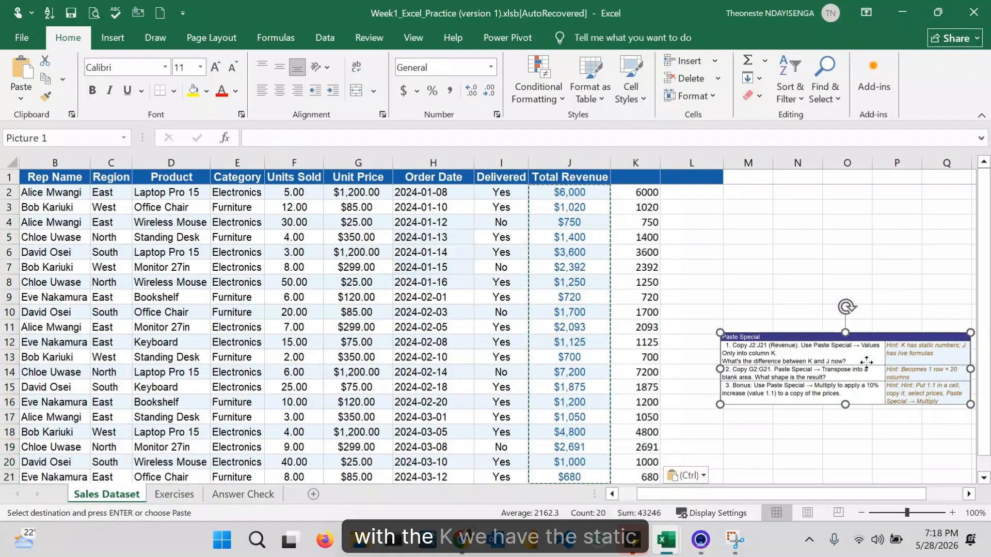
drag(866, 362, 834, 365)
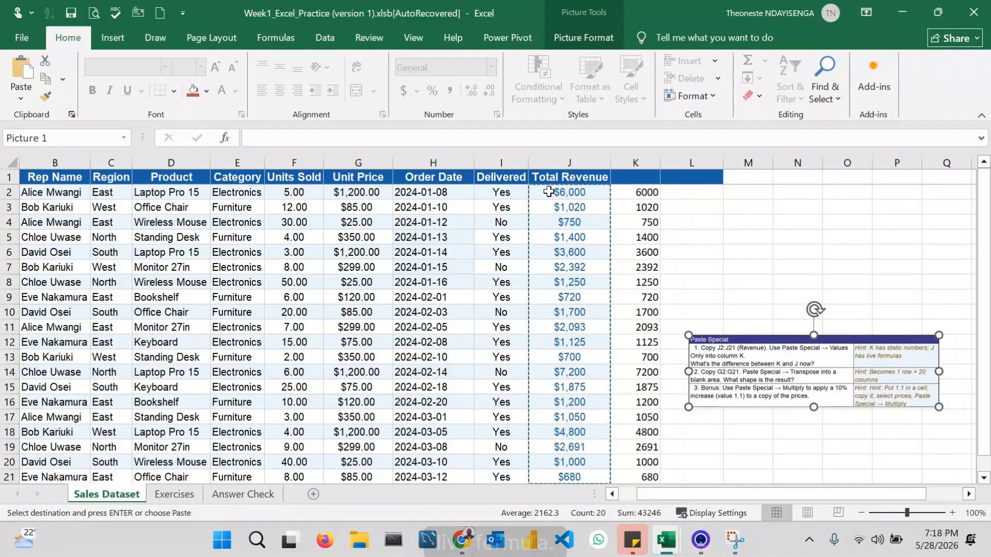
- Inspect the contents of Total Revenue cells J4 and J5 and compare them with the pasted cell K5
click(570, 222)
double_click(570, 222)
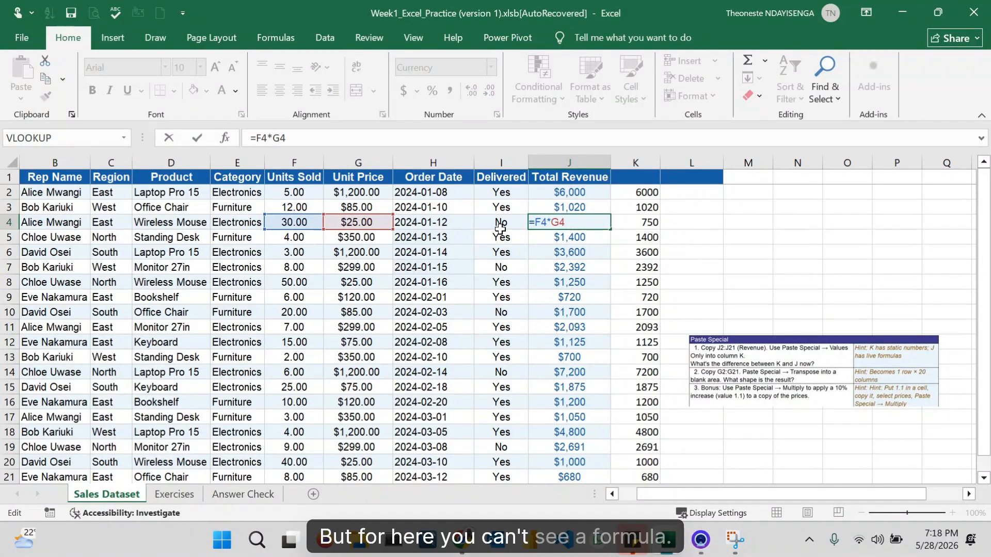
click(646, 238)
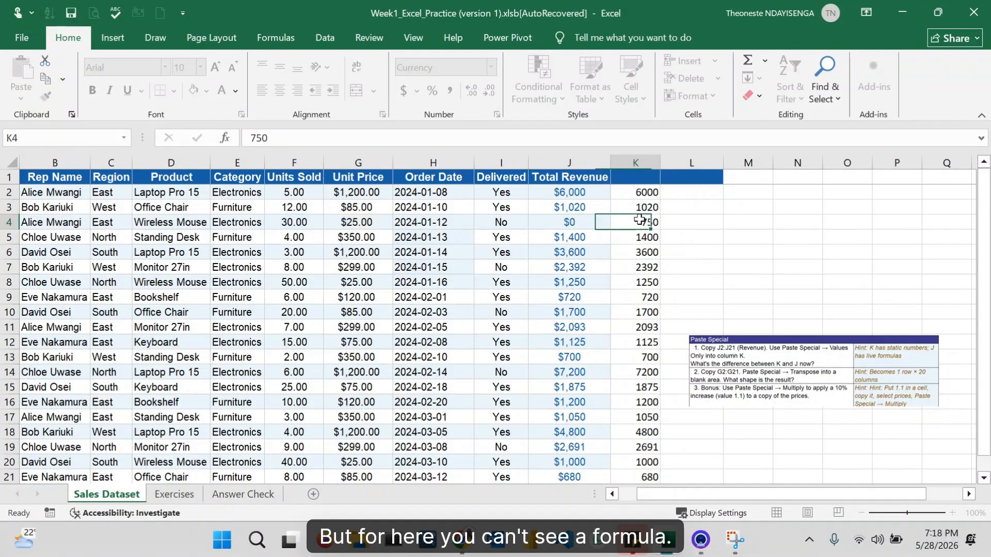
click(578, 242)
double_click(578, 241)
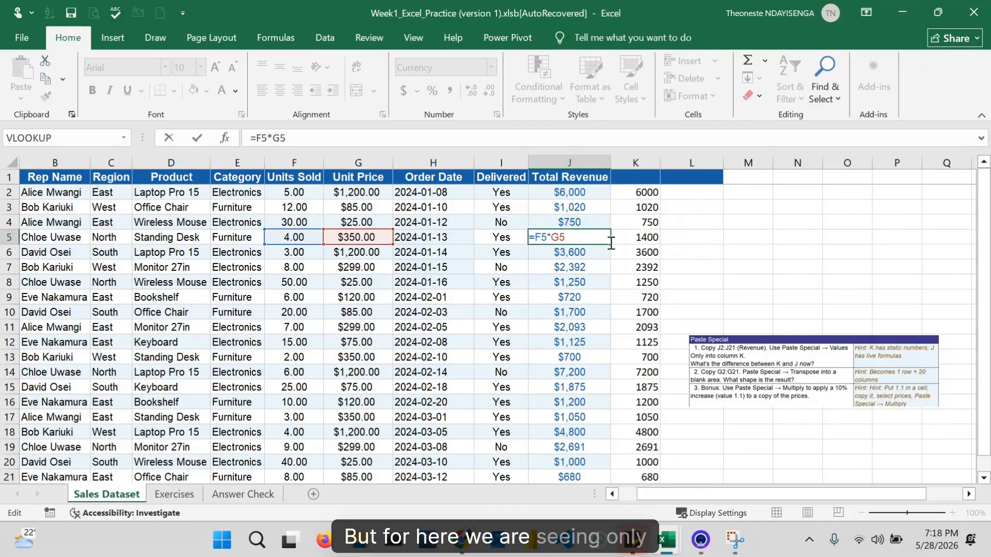
click(643, 237)
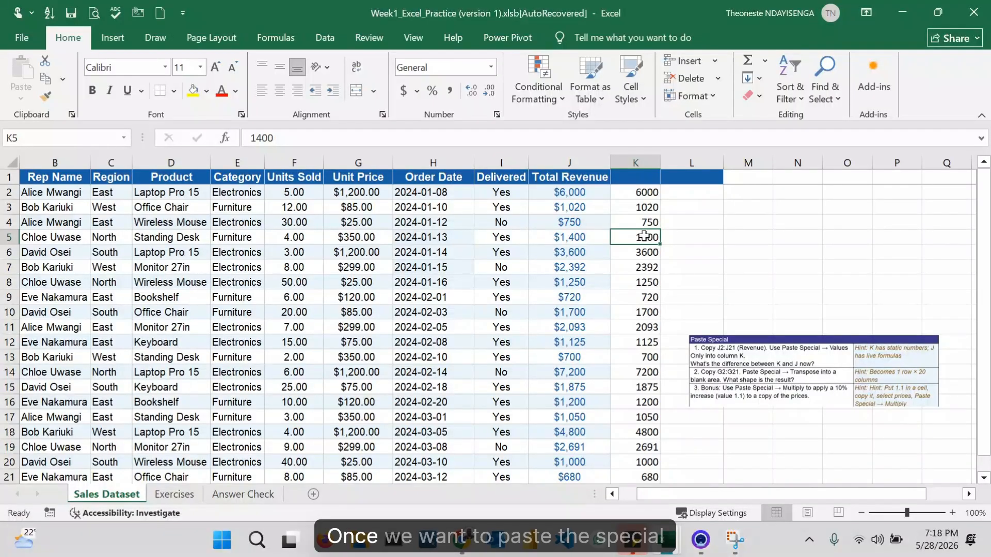
click(776, 375)
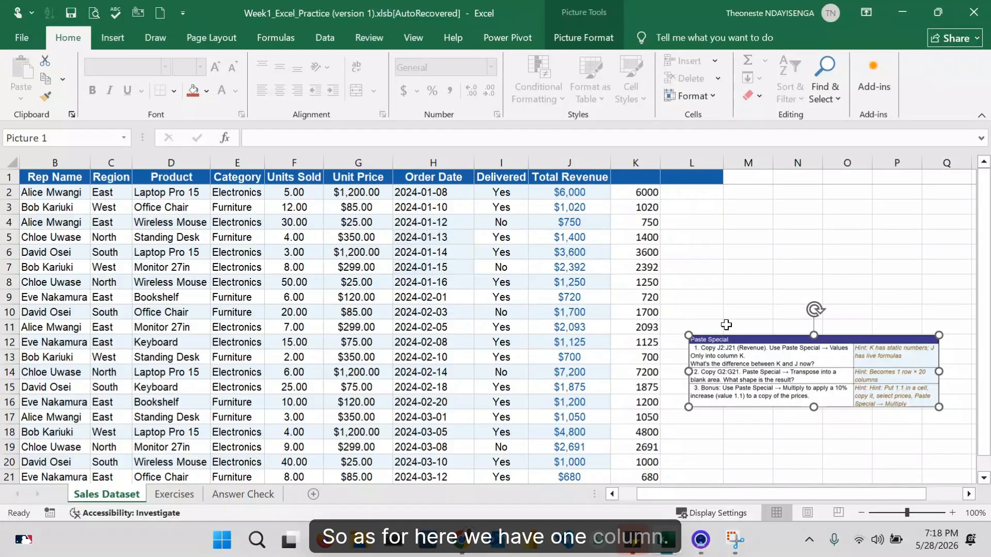
drag(635, 192, 640, 372)
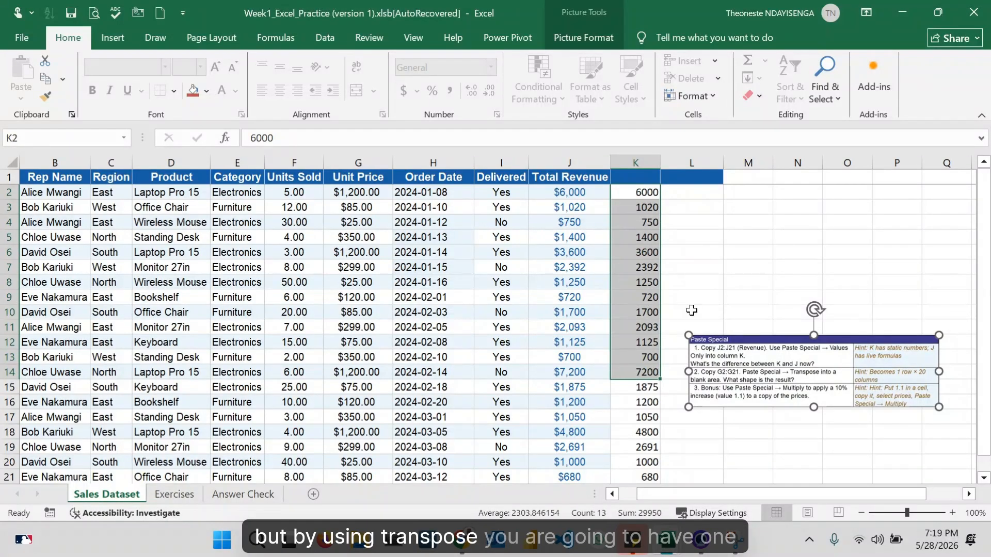
click(725, 240)
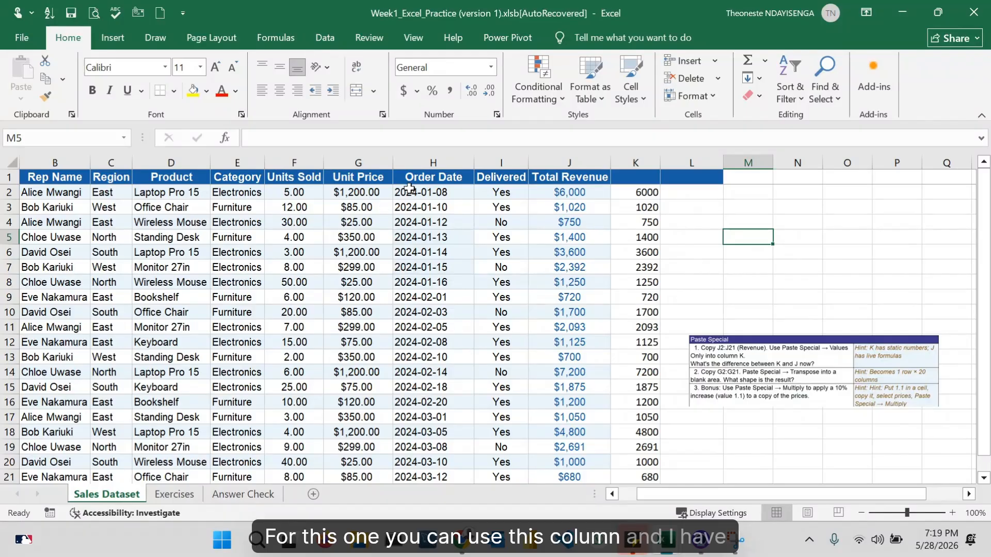
- Copy the Unit Price cells G2:G21 and paste them transposed into row 4 starting at M4
click(375, 197)
key(ctrl+shift+Down)
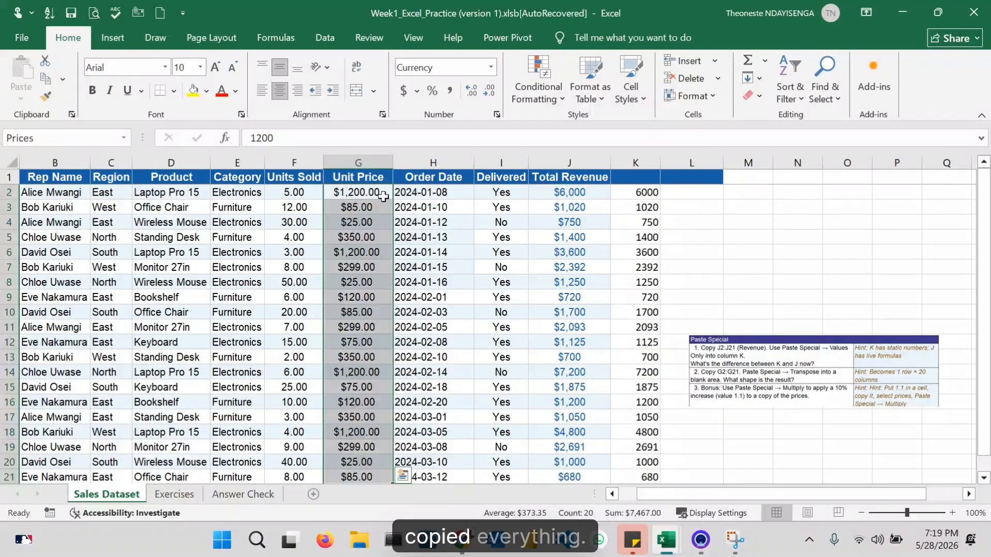
right_click(376, 239)
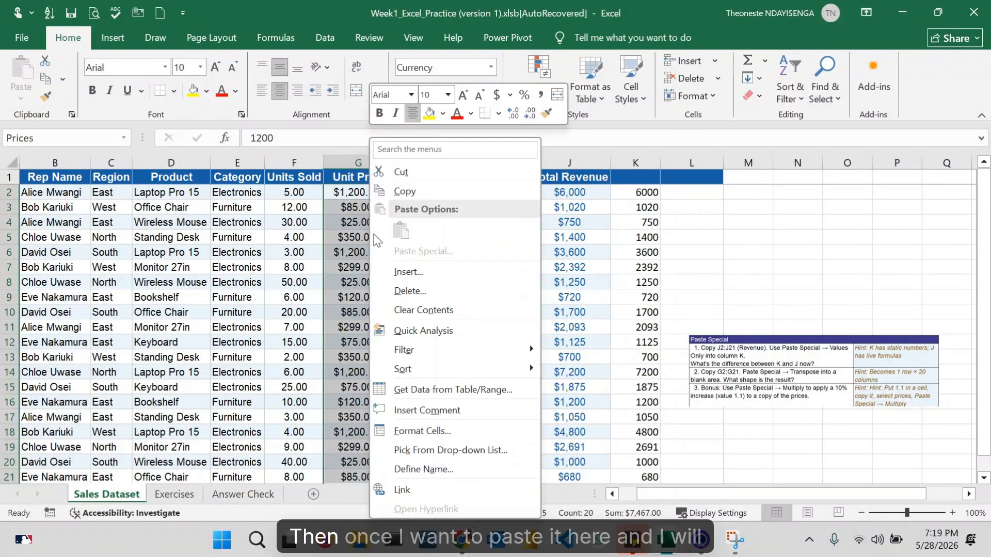
click(416, 190)
click(751, 222)
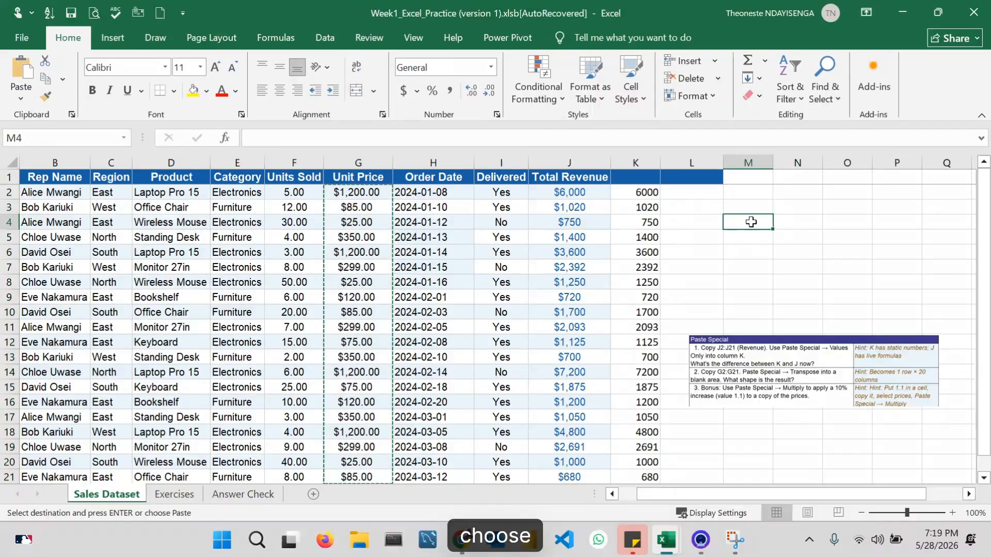
right_click(751, 221)
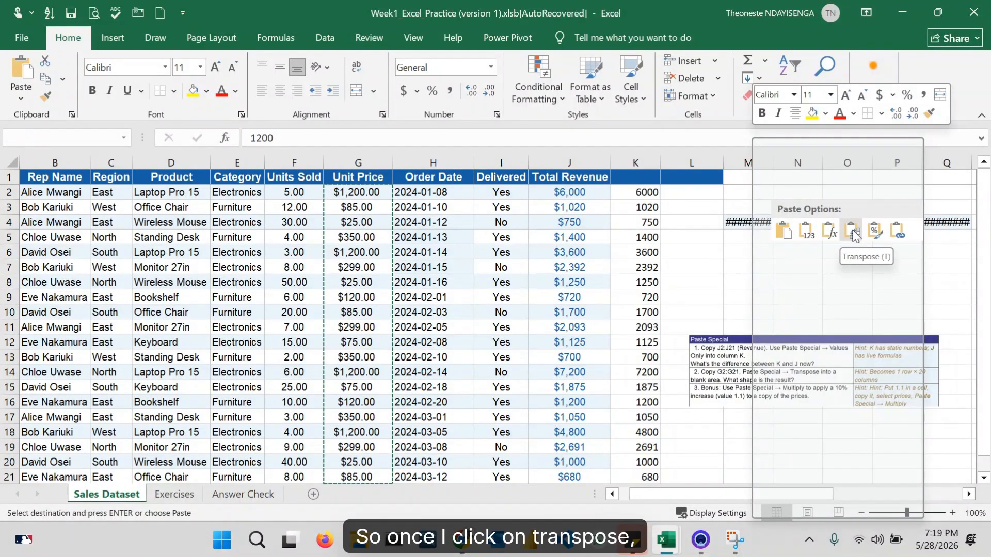
click(853, 232)
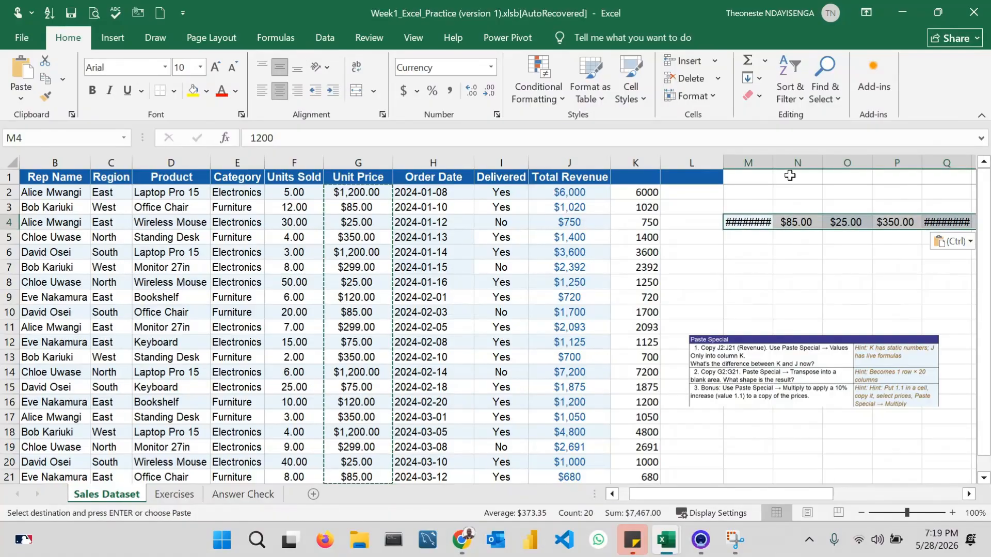
- Review the transposed unit prices along row 4 from column M to column AF, and return to the sales table
click(750, 223)
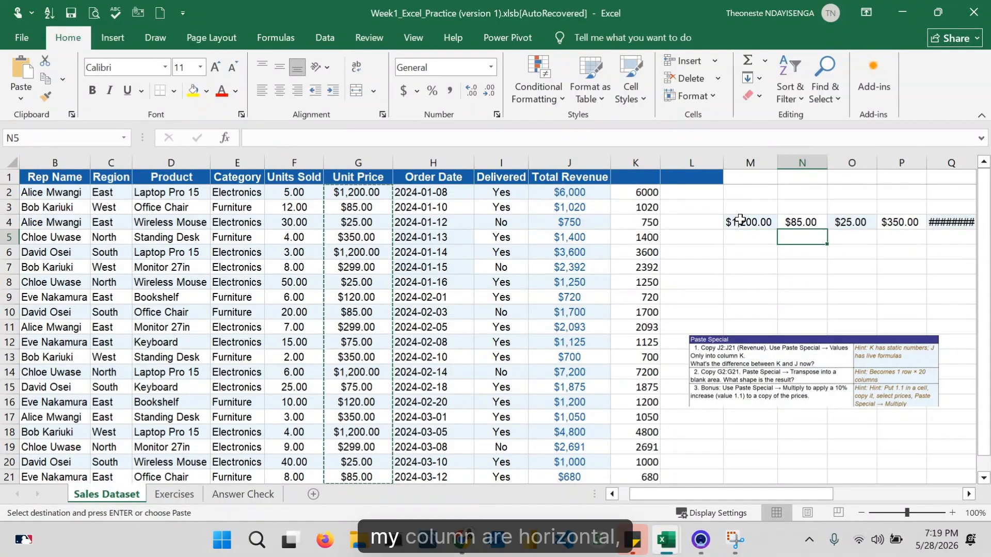
key(Right)
key(Right)
key(Right)
key(Right)
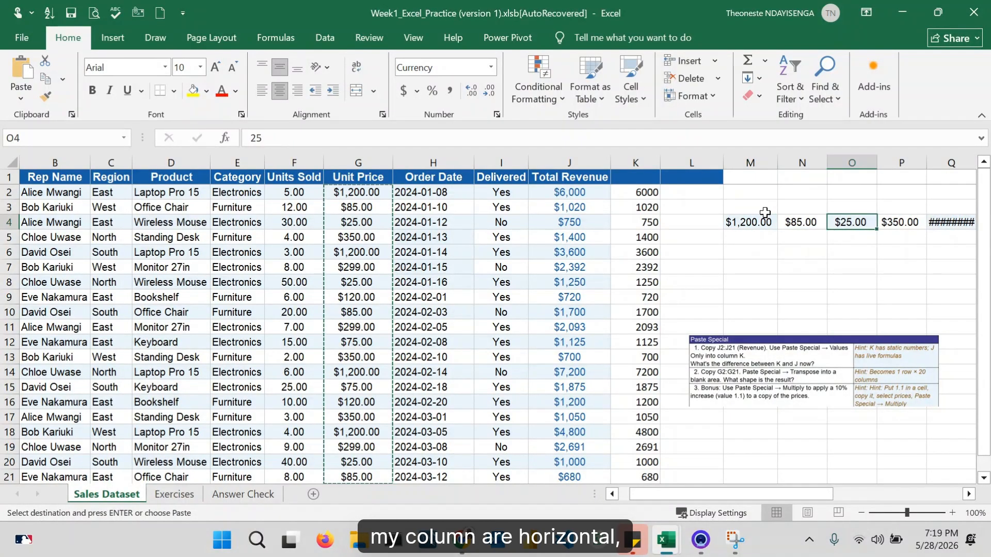
key(Right)
key(Right)
key(Right)
key(Right)
key(Right)
key(Right)
key(Right)
key(Right)
key(Right)
key(Right)
key(Right)
key(Right)
key(Right)
key(Right)
key(Right)
key(Right)
key(Right)
key(Right)
key(Right)
key(Right)
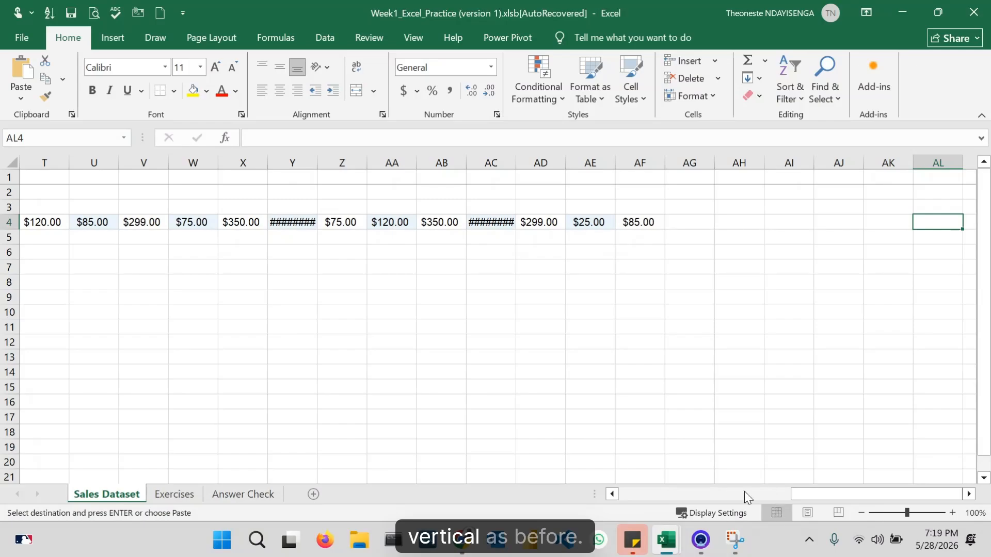
drag(799, 492, 729, 500)
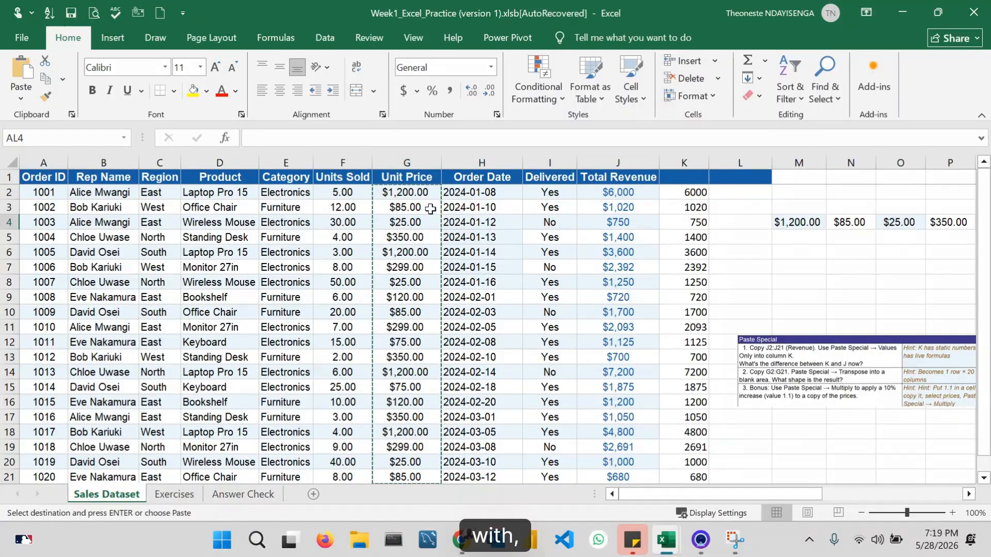
- Cancel the pending Unit Price copy and enter the multiplier 1.1 in cell M7
click(392, 193)
drag(423, 210, 414, 275)
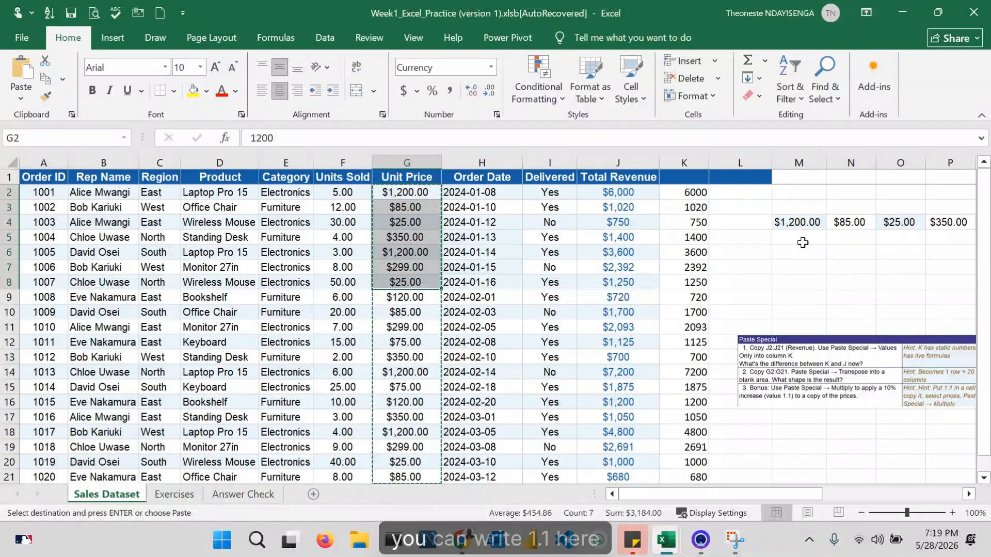
click(799, 268)
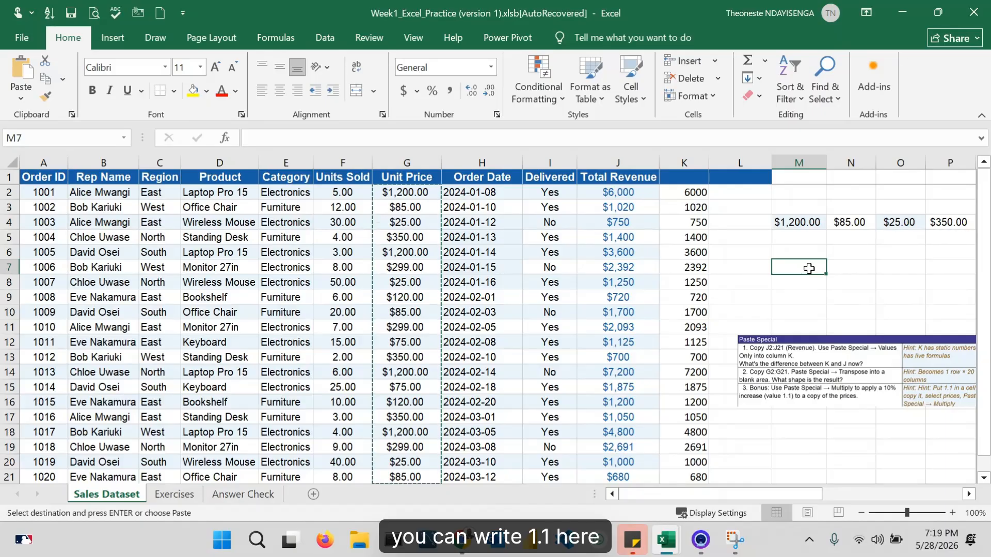
key(Escape)
text(1.1)
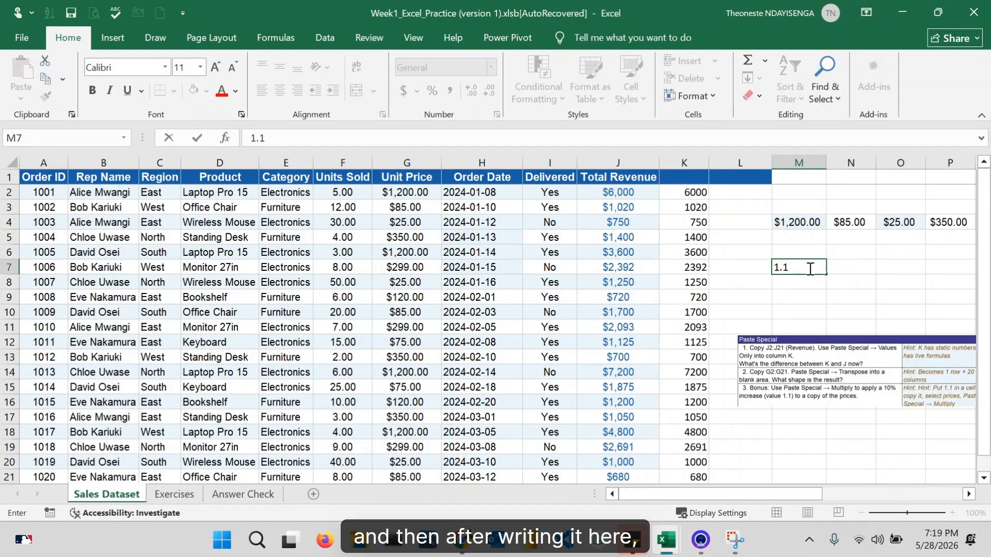
key(Return)
- Copy the multiplier 1.1 from cell M7 and apply it to the Unit Price cells G2:G21 using Paste Special with the Multiply operation
click(805, 267)
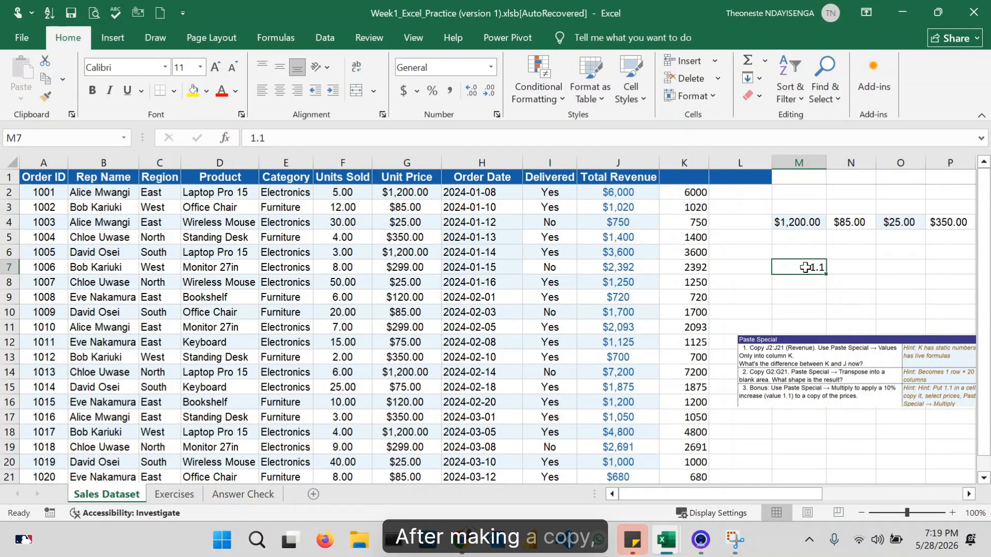
right_click(805, 267)
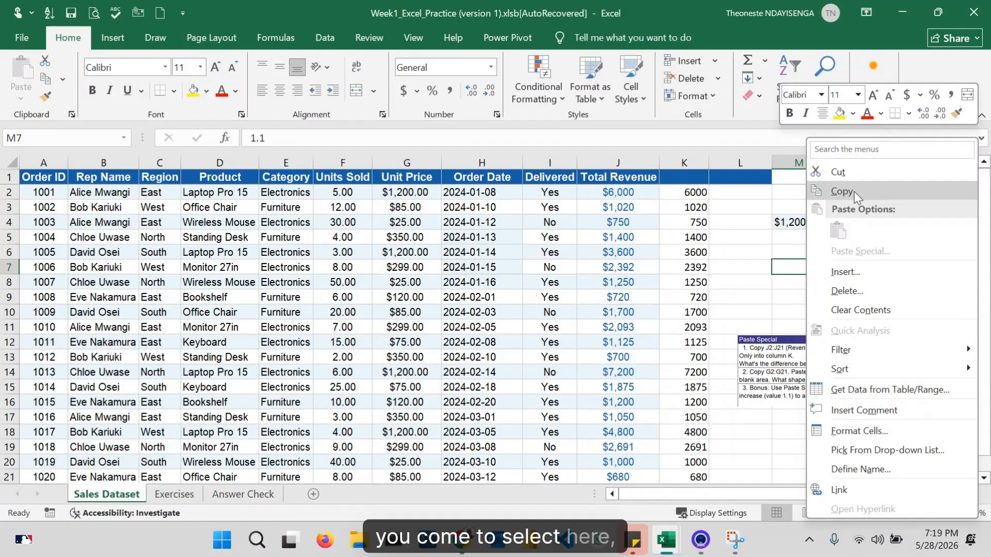
click(841, 192)
click(407, 190)
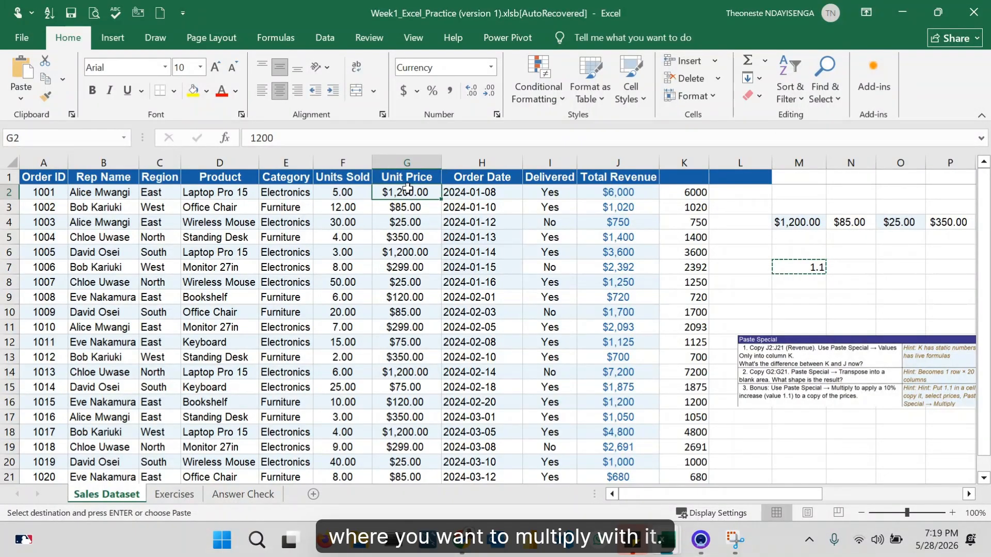
key(ctrl+shift+Down)
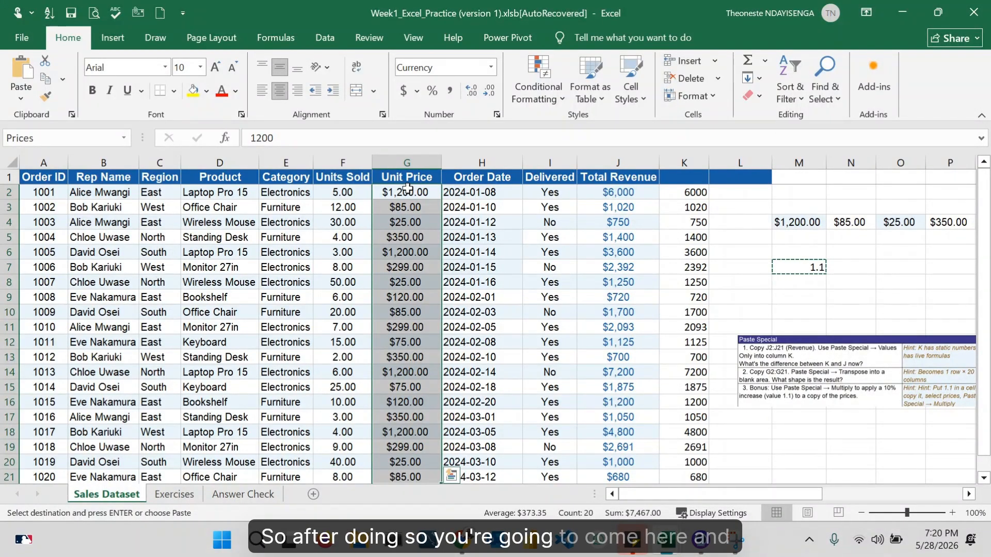
right_click(412, 217)
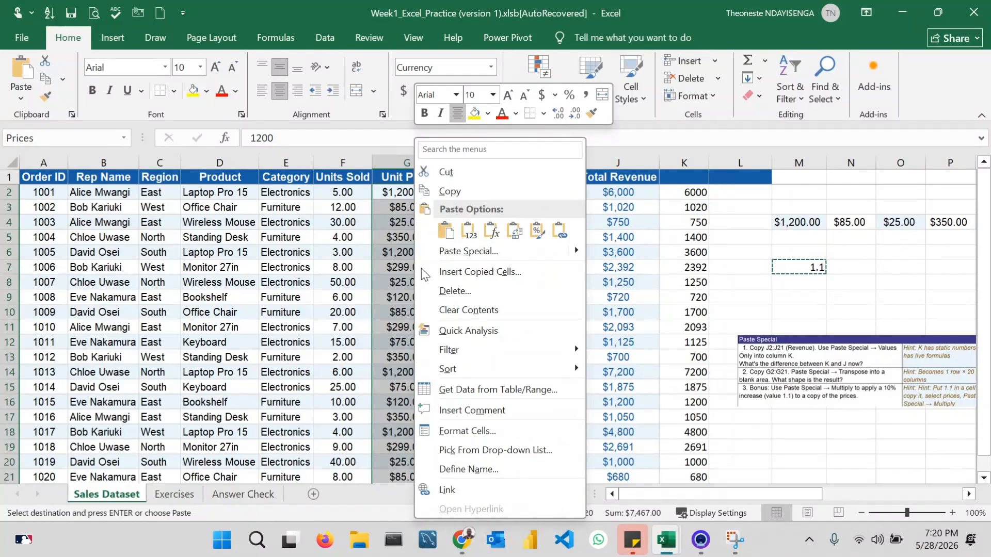
click(444, 251)
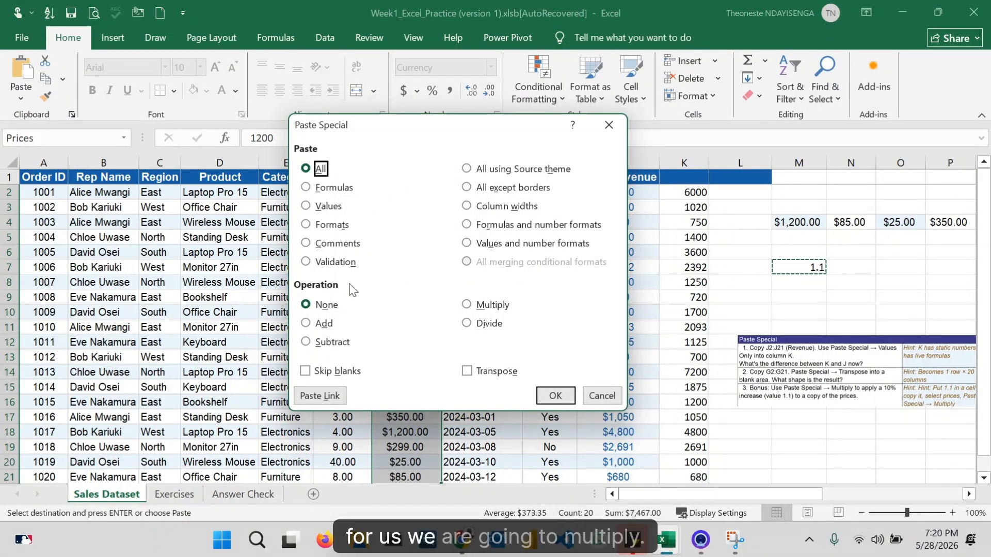
click(466, 306)
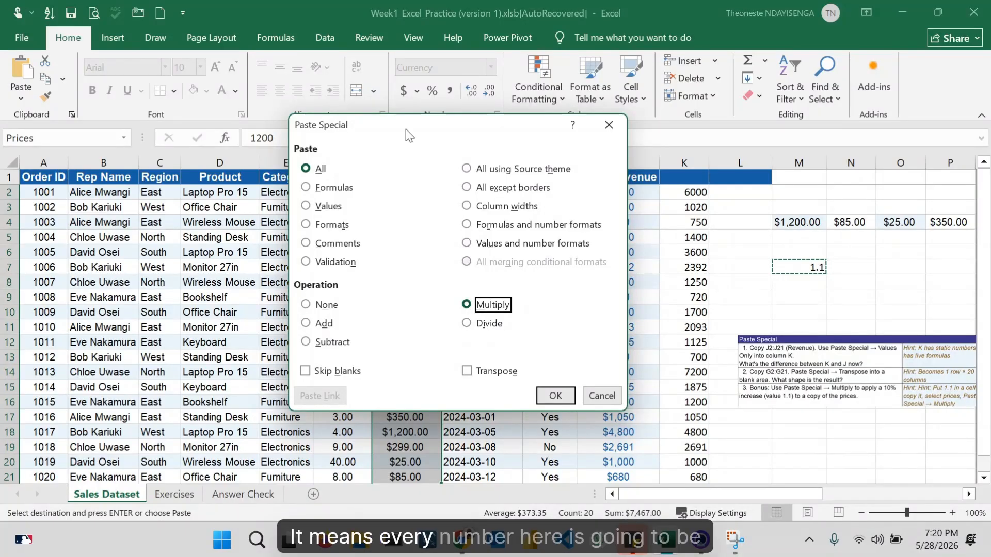
drag(406, 129, 668, 156)
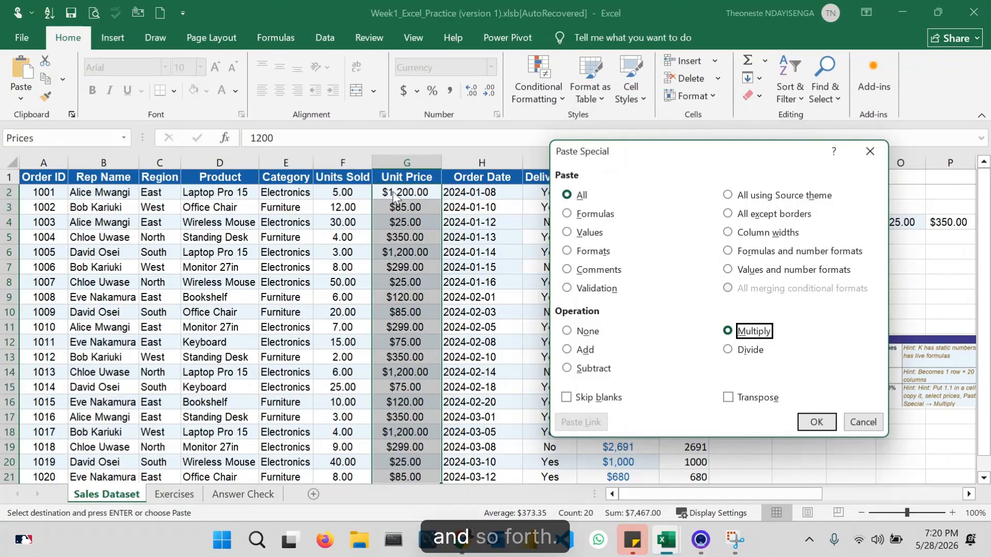
click(815, 421)
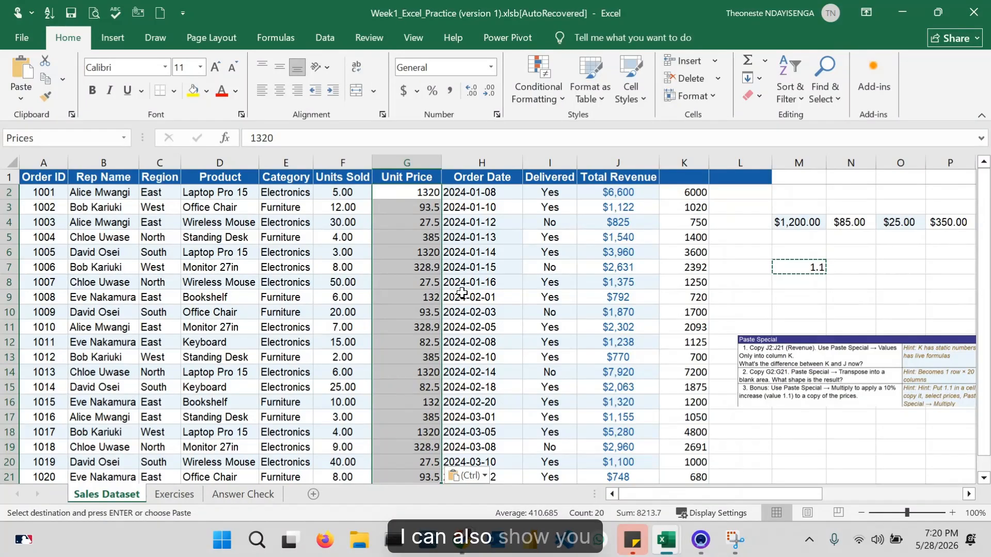
- Copy the Total Revenue cells J2:J21 and preview a regular paste starting at cell L8
click(604, 194)
key(ctrl+shift+Down)
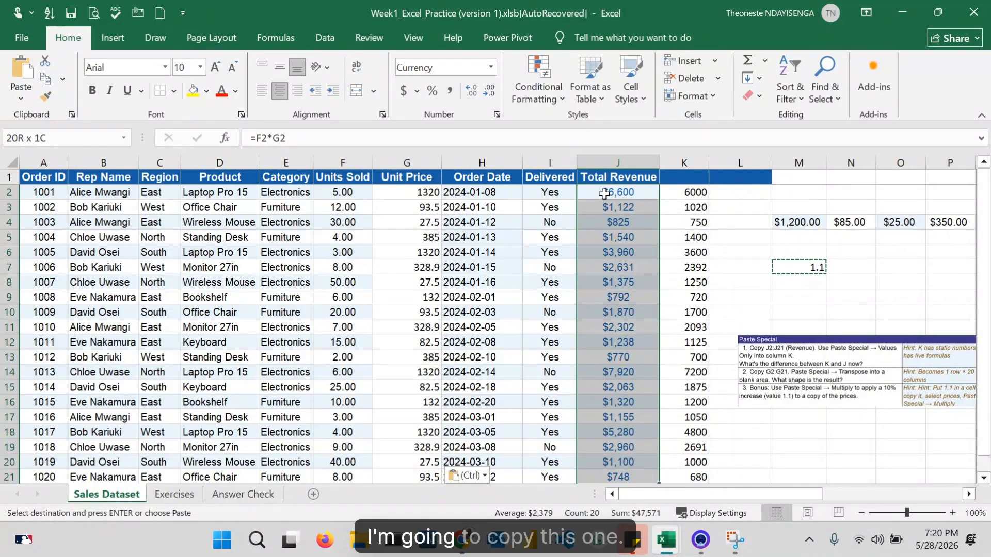
right_click(604, 193)
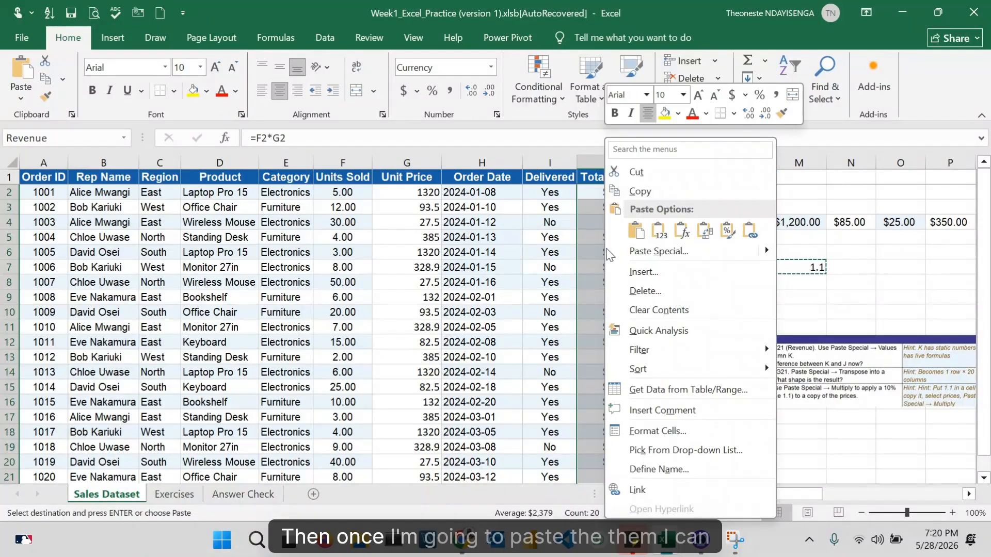
click(647, 190)
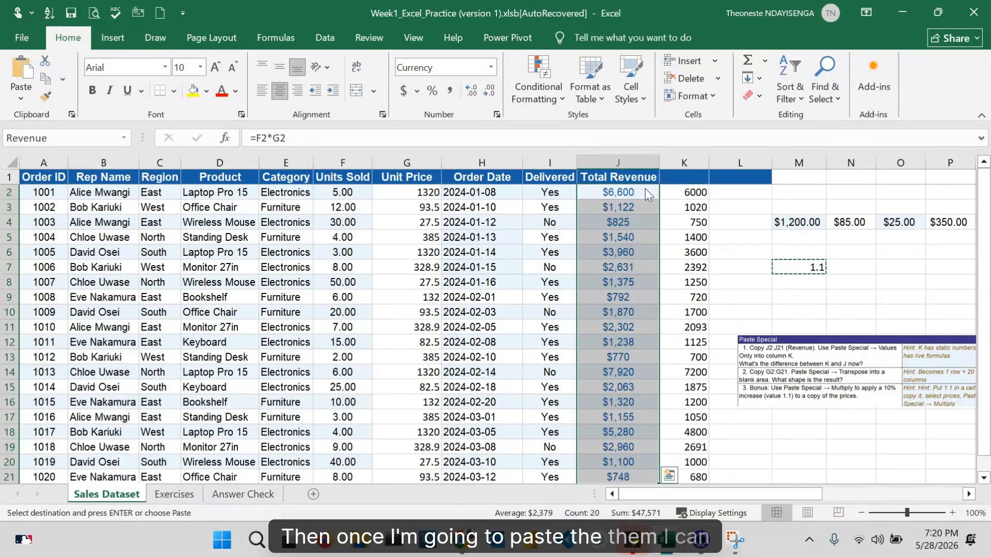
right_click(761, 284)
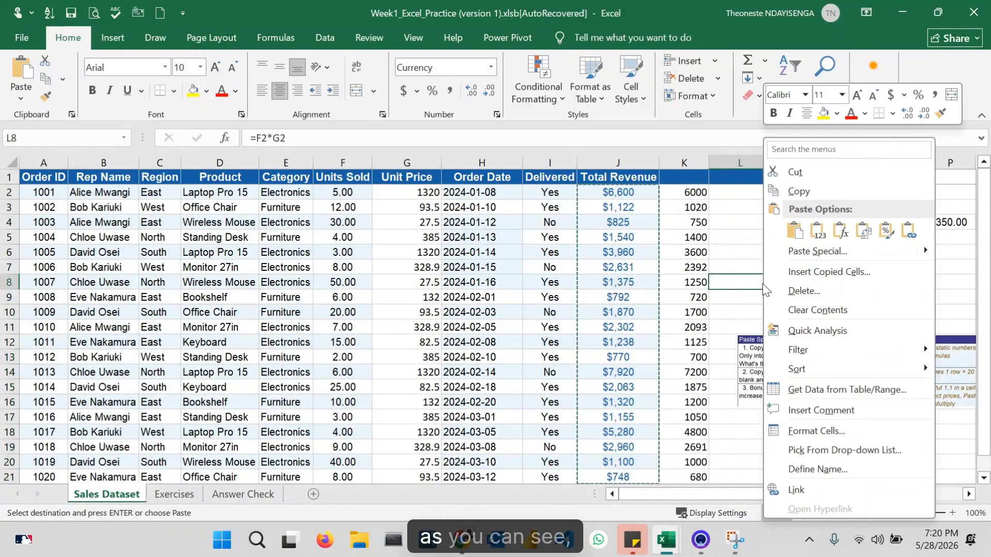
click(795, 231)
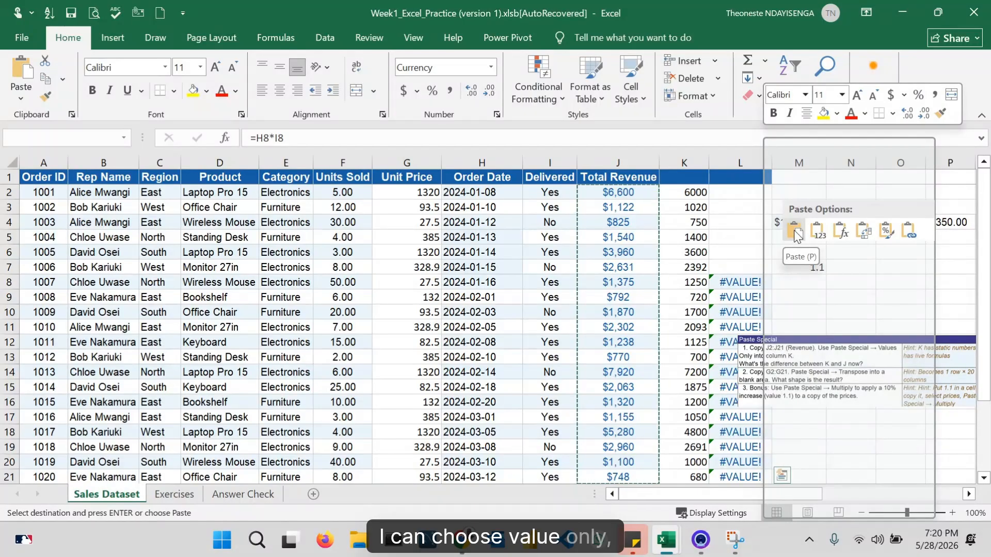